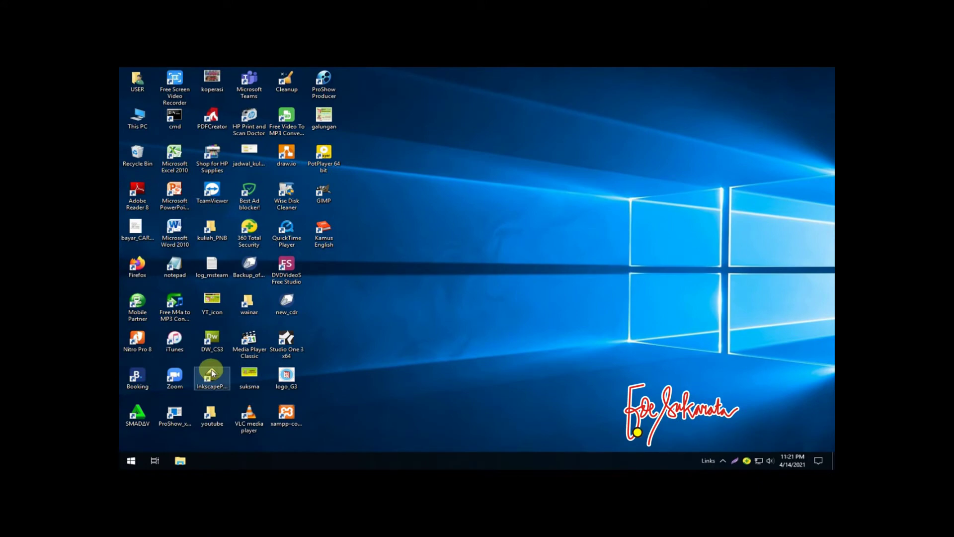
# - Launch Inkscape Portable from its desktop shortcut
pyautogui.click(211, 374)
pyautogui.doubleClick(212, 374)
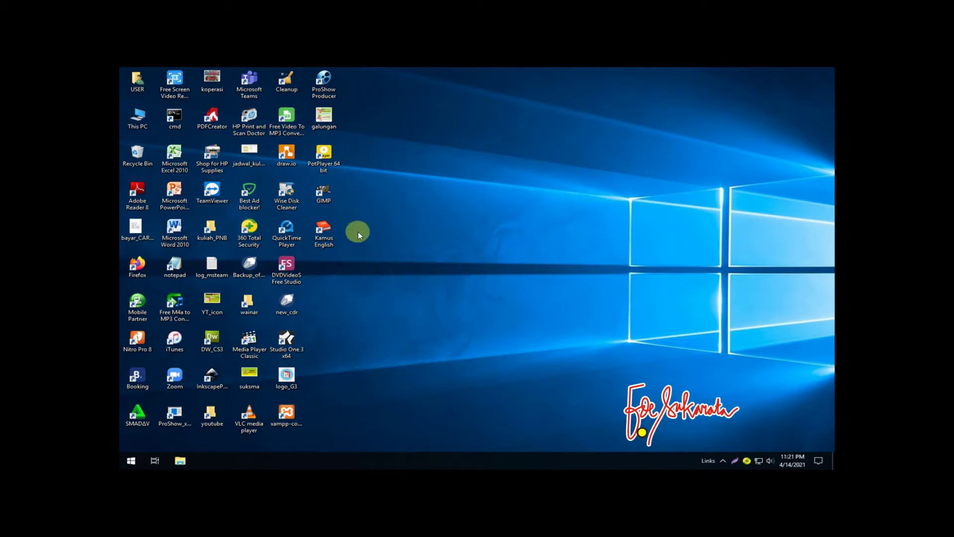
pyautogui.rightClick(214, 376)
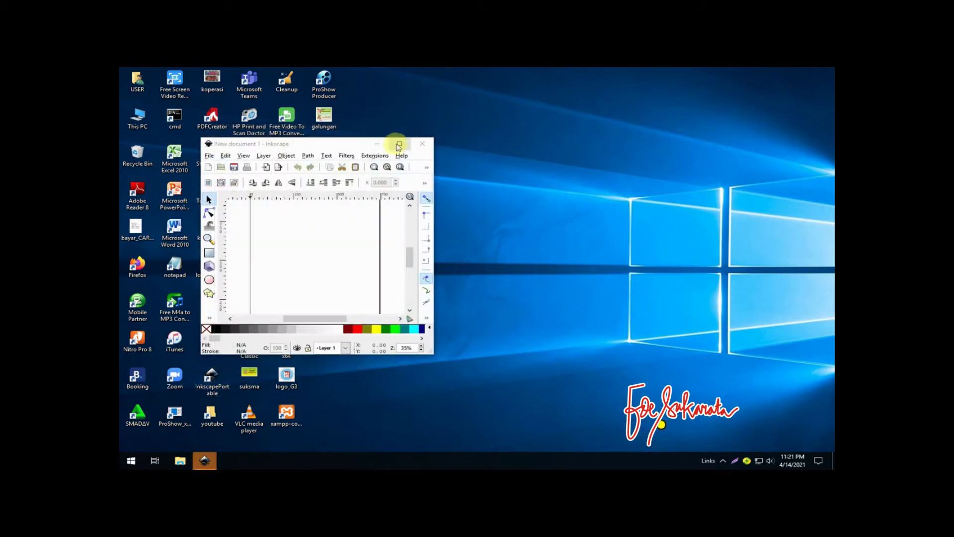
# - Draw an ellipse left of the page and give it a dark green palette fill
pyautogui.doubleClick(395, 141)
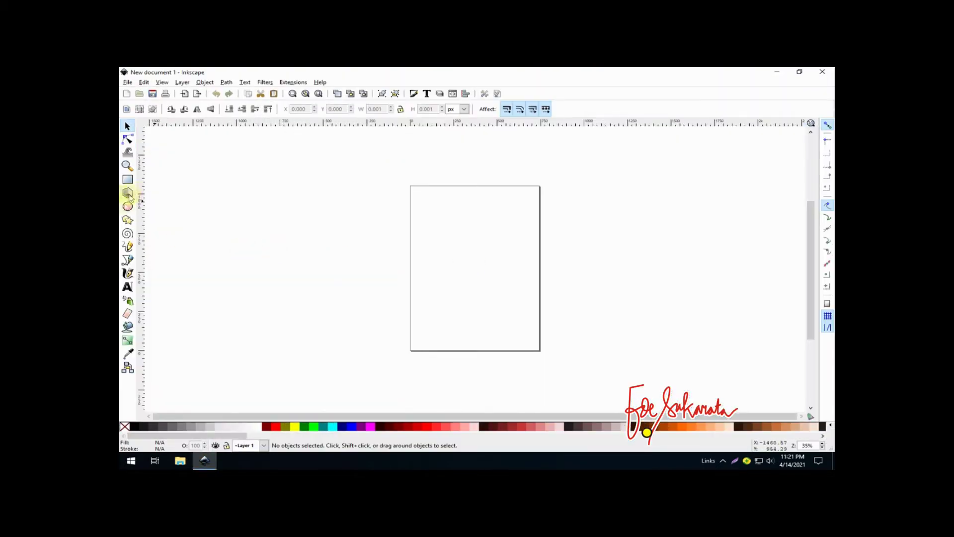
pyautogui.click(128, 206)
pyautogui.moveTo(233, 208); pyautogui.dragTo(311, 277)
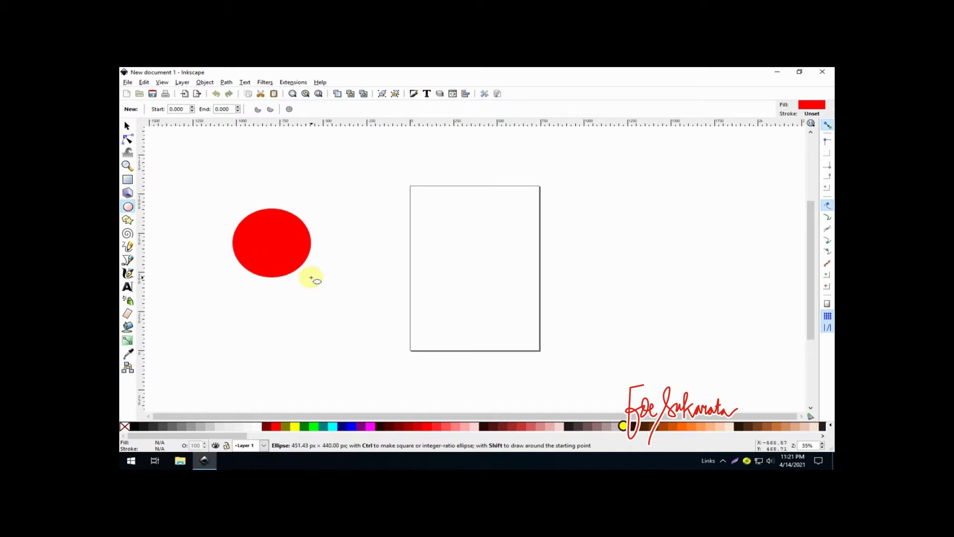
pyautogui.click(308, 429)
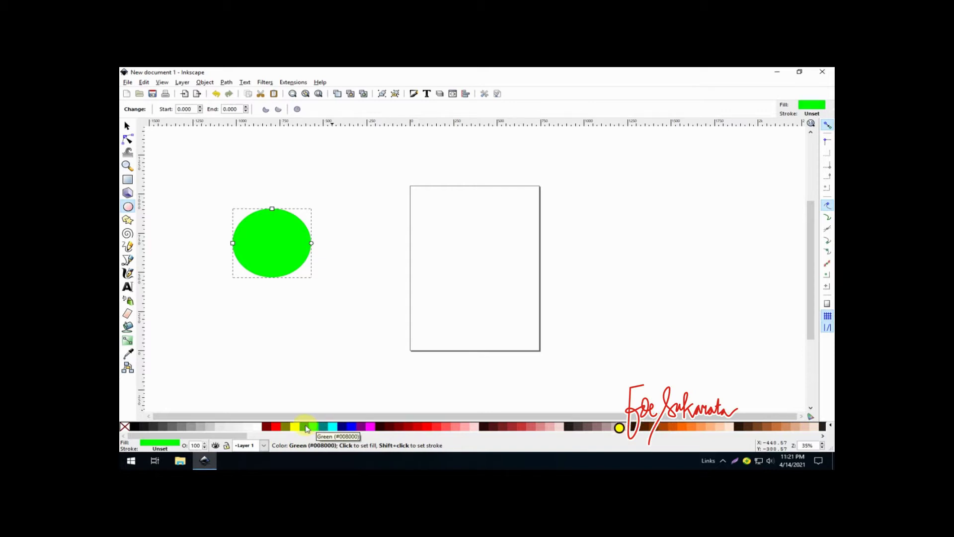
pyautogui.click(306, 428)
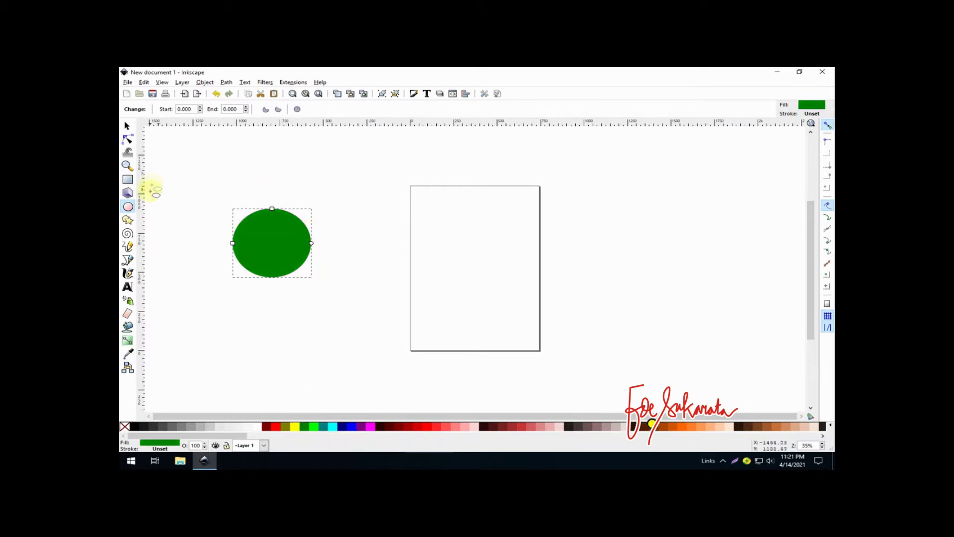
pyautogui.click(128, 259)
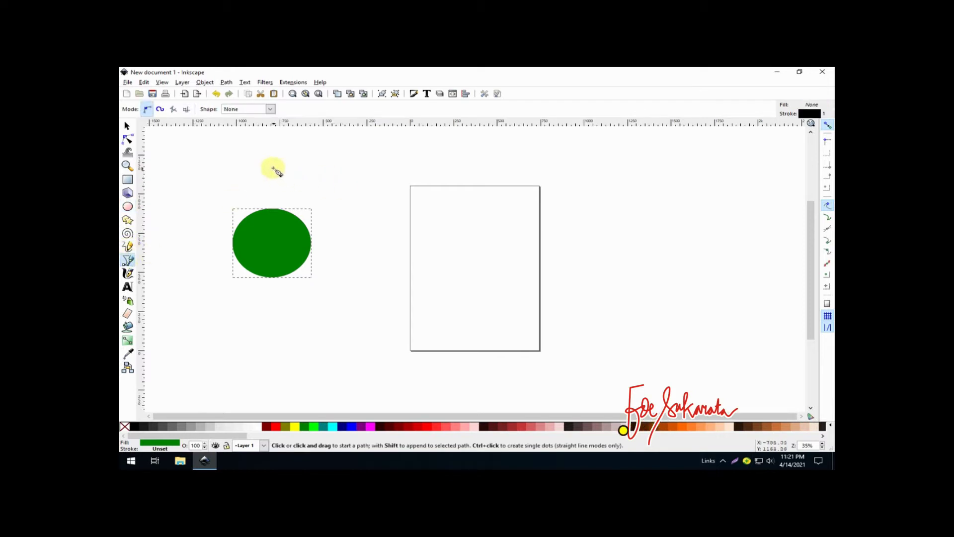
# - Draw a closed triangular outline above the oval with the Bezier tool
pyautogui.click(273, 167)
pyautogui.click(289, 201)
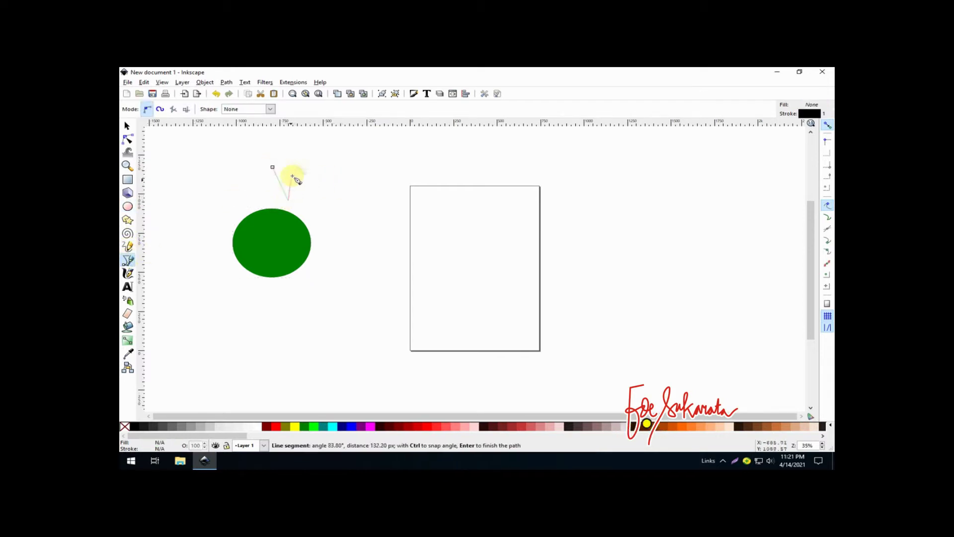
pyautogui.click(292, 161)
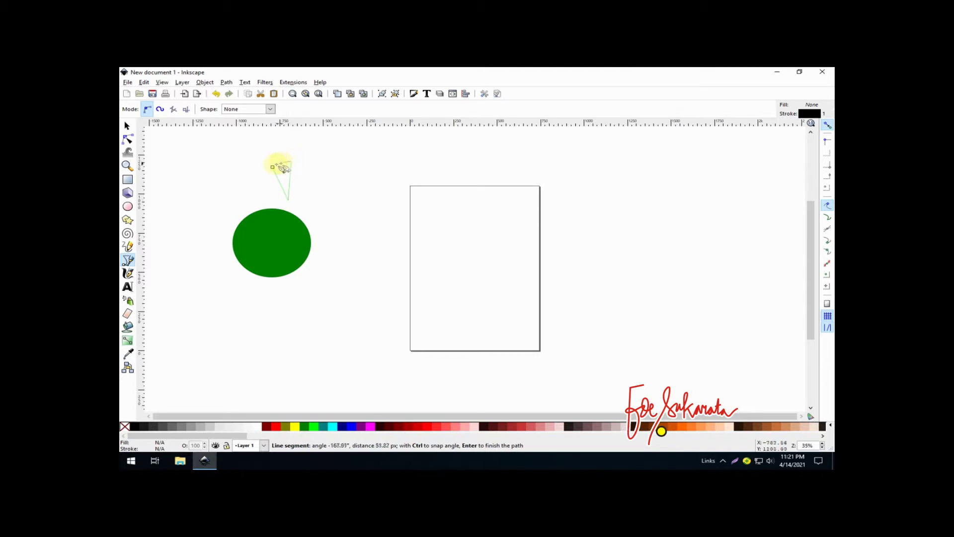
pyautogui.click(273, 167)
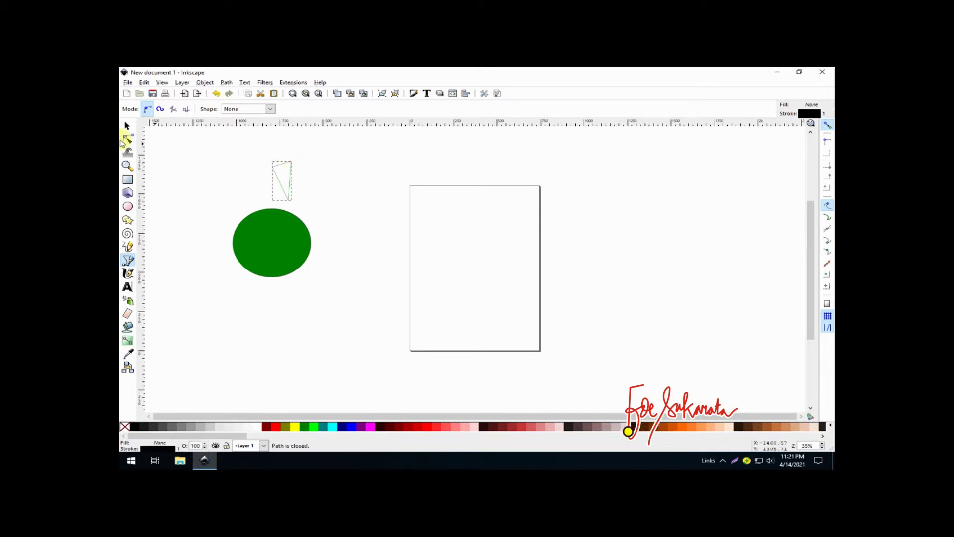
# - Bend the triangle's right side into a leaf curve and fill it bright green
pyautogui.click(129, 141)
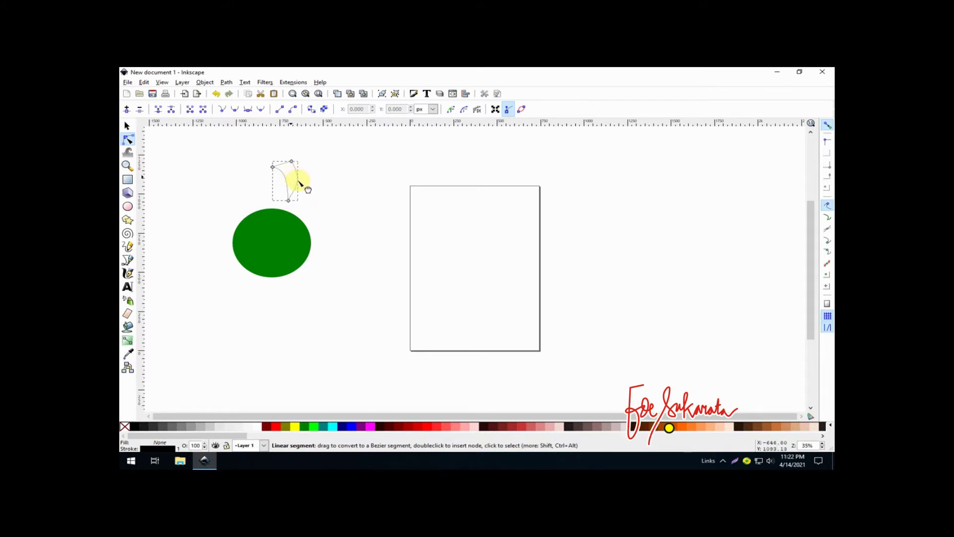
pyautogui.click(128, 126)
pyautogui.doubleClick(292, 179)
pyautogui.moveTo(293, 177); pyautogui.dragTo(299, 177)
pyautogui.click(127, 126)
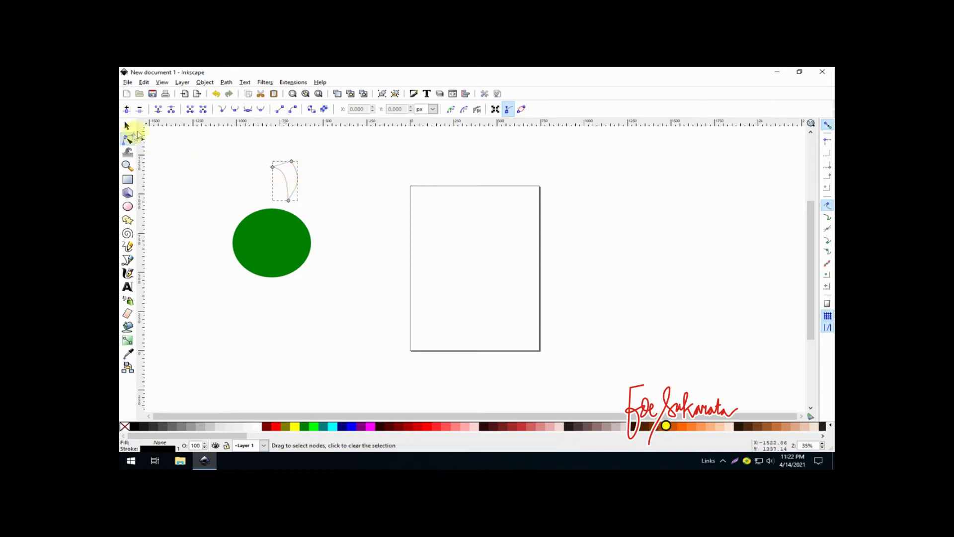
pyautogui.click(314, 426)
pyautogui.click(357, 206)
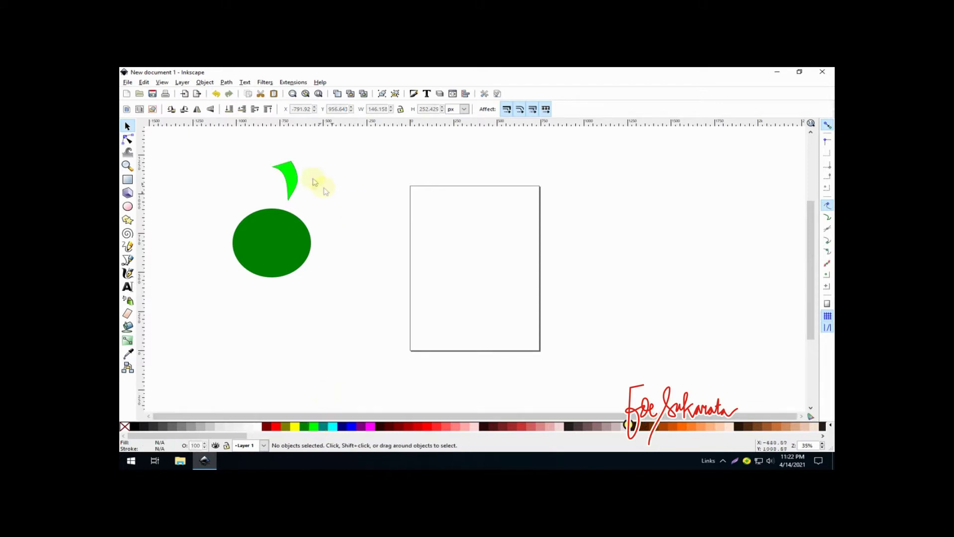
# - Move the leaf onto the top of the apple and tilt it into place
pyautogui.click(288, 171)
pyautogui.moveTo(289, 179)
pyautogui.mouseDown()
pyautogui.moveTo(273, 204)
pyautogui.moveTo(282, 189)
pyautogui.mouseUp()
pyautogui.click(274, 190)
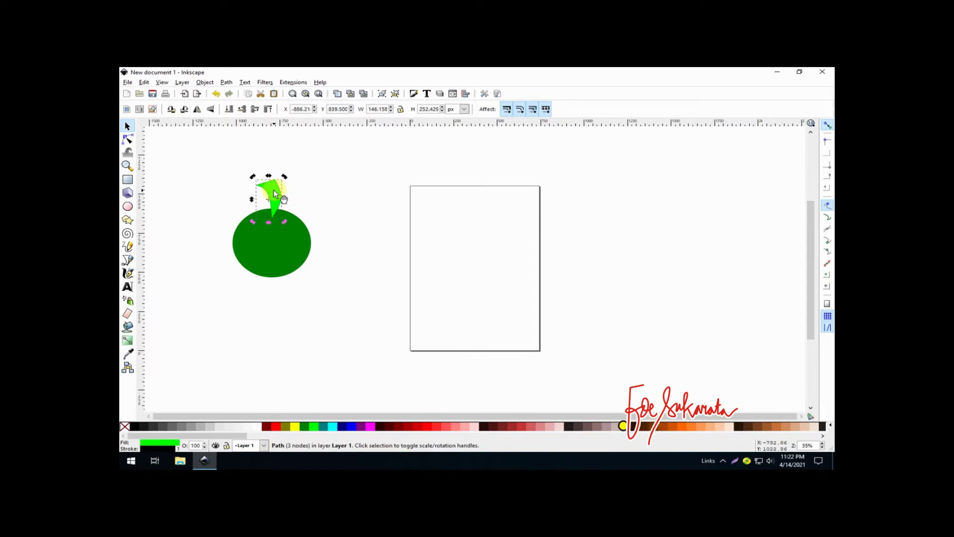
pyautogui.moveTo(286, 179); pyautogui.dragTo(278, 171)
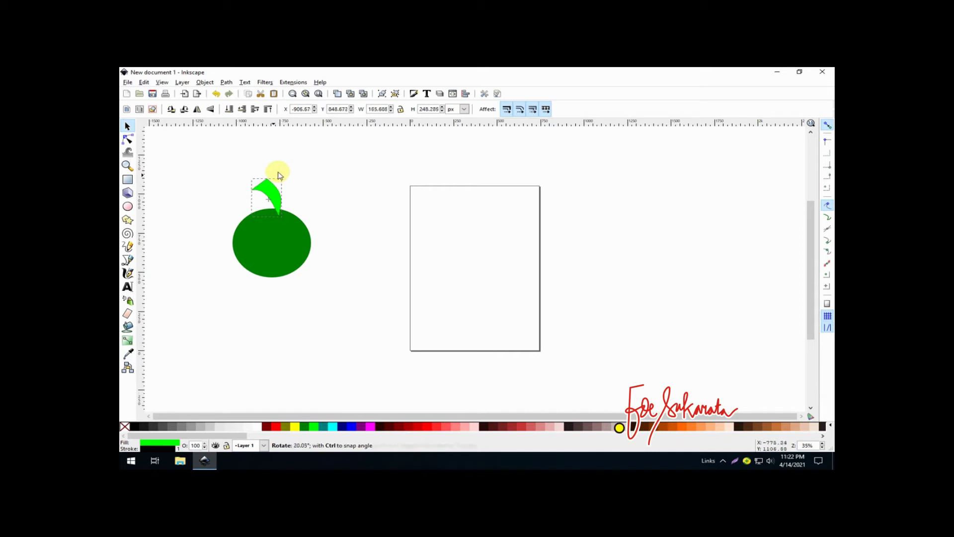
pyautogui.click(304, 175)
pyautogui.click(278, 198)
pyautogui.moveTo(273, 193); pyautogui.dragTo(265, 196)
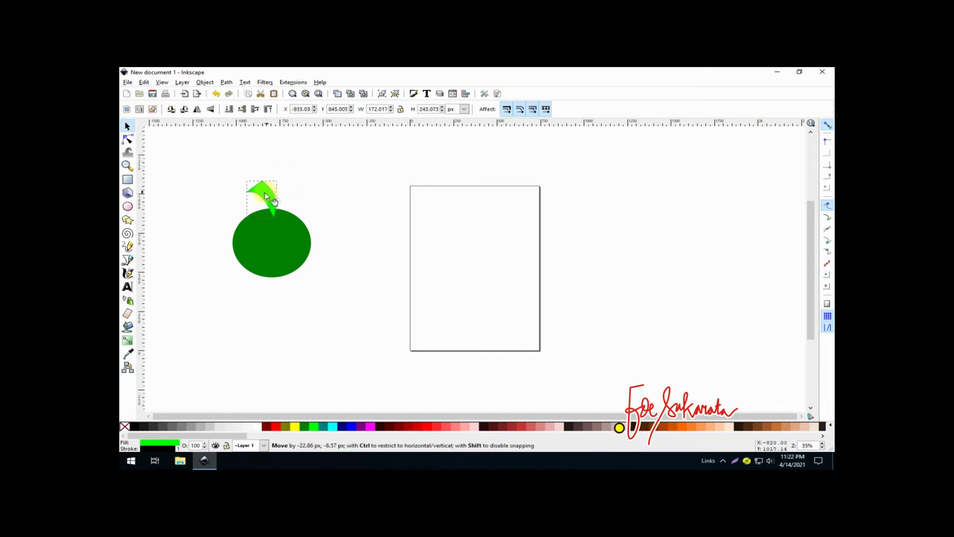
pyautogui.click(303, 196)
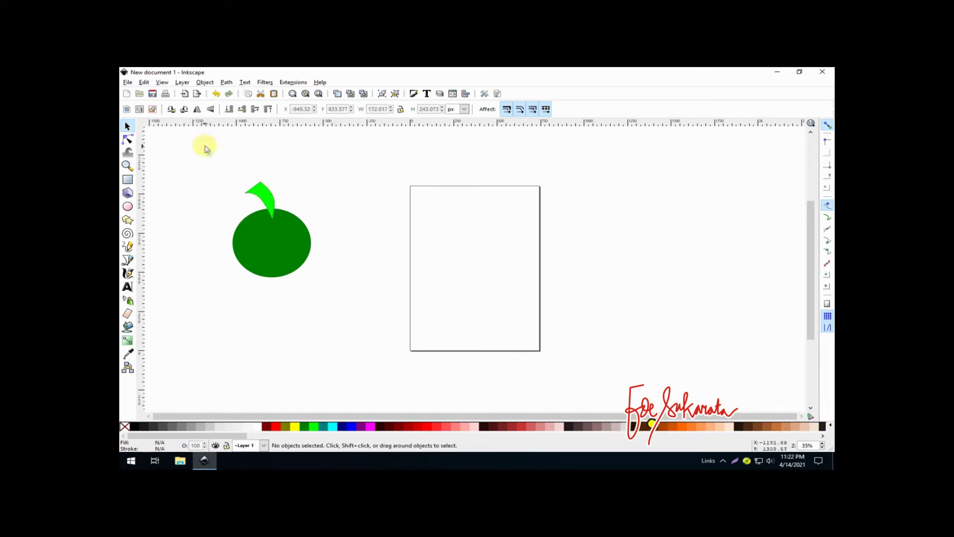
# - Group the apple and leaf with Object > Group, then shift the group left and down
pyautogui.moveTo(203, 156); pyautogui.dragTo(357, 320)
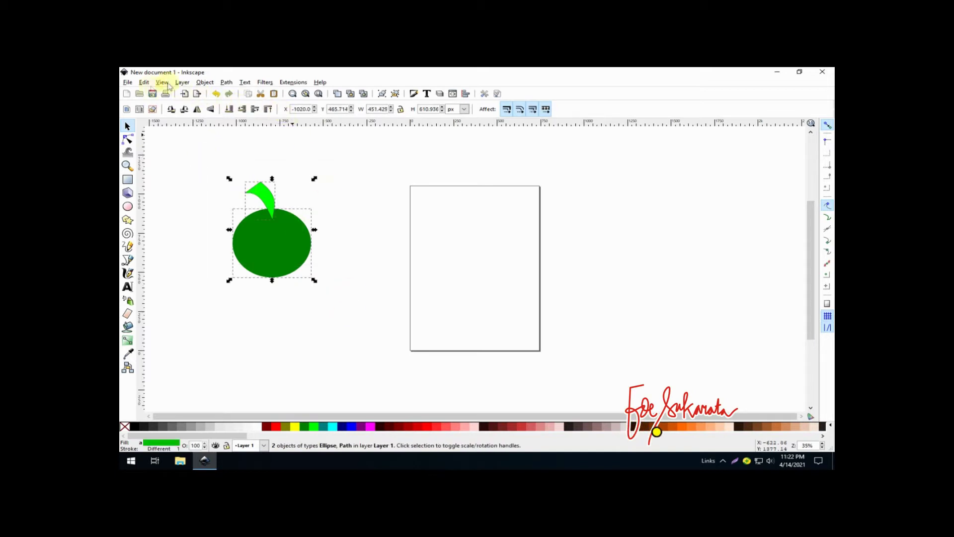
pyautogui.click(205, 82)
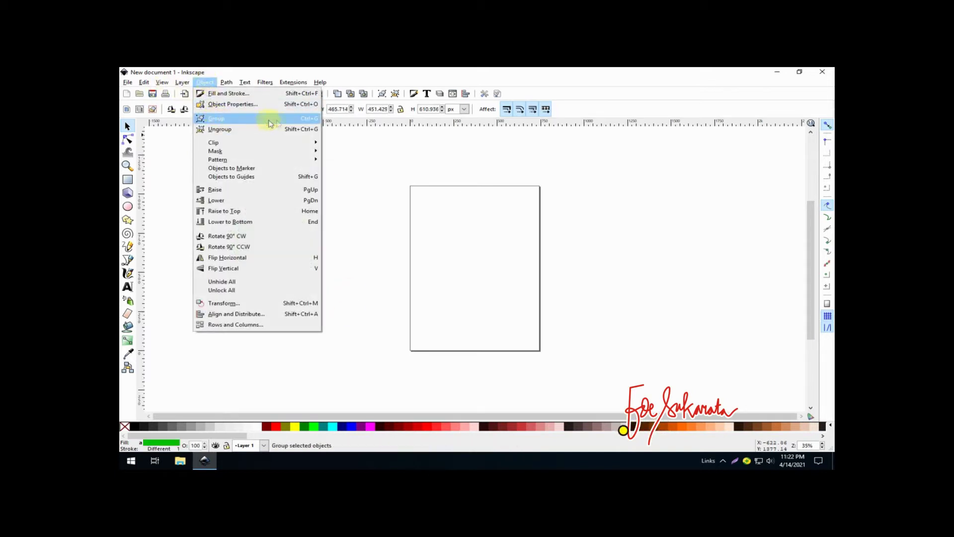
pyautogui.click(304, 122)
pyautogui.click(347, 249)
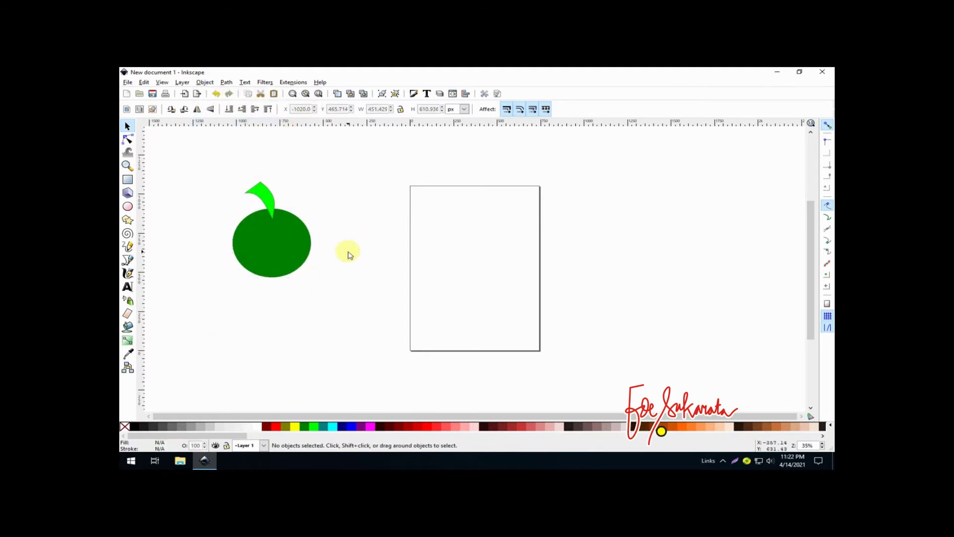
pyautogui.moveTo(275, 245); pyautogui.dragTo(258, 270)
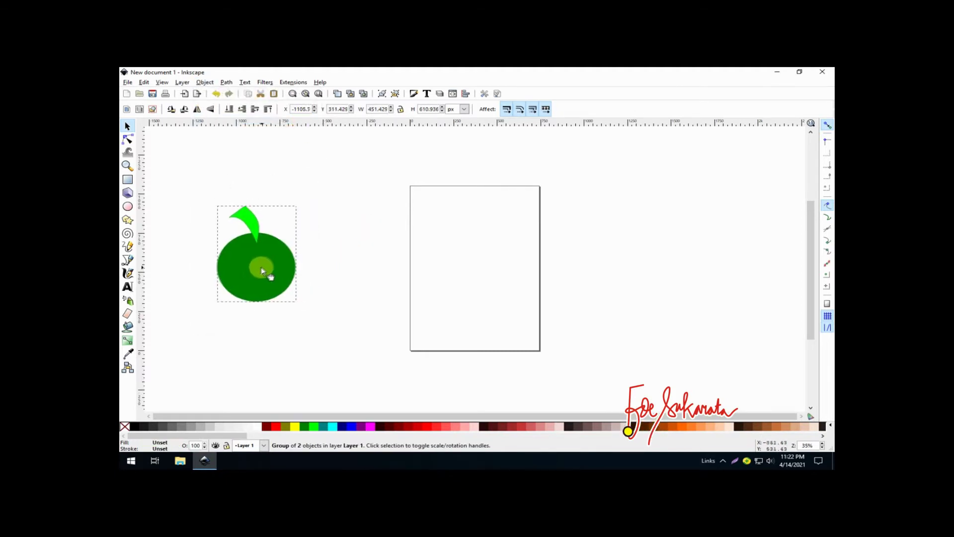
pyautogui.click(308, 266)
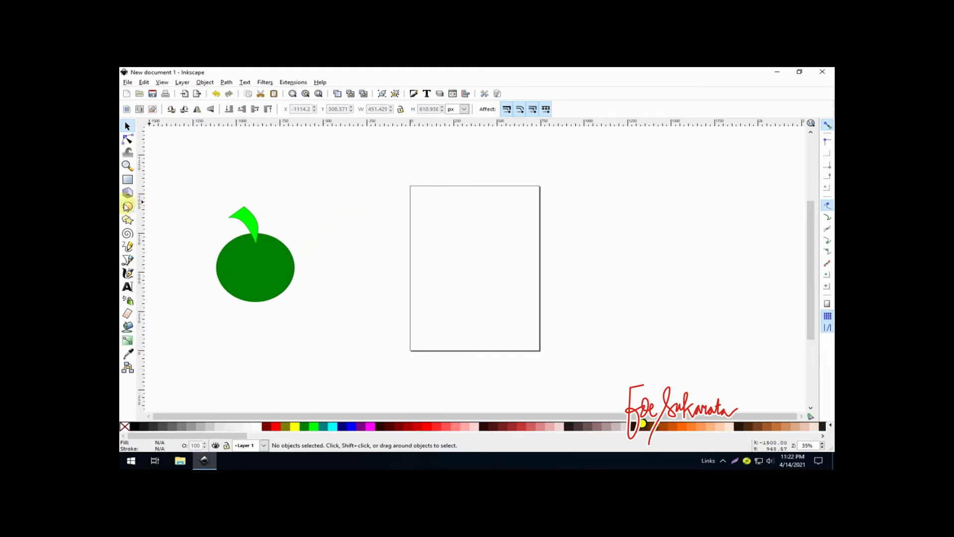
# - Draw a rectangle between the apple and the page and fill it red
pyautogui.click(128, 180)
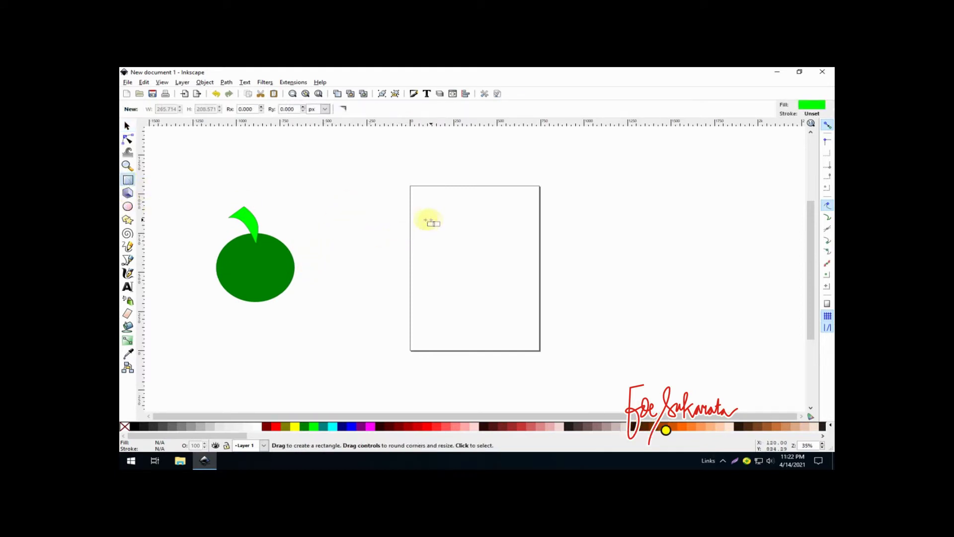
pyautogui.moveTo(320, 200); pyautogui.dragTo(386, 250)
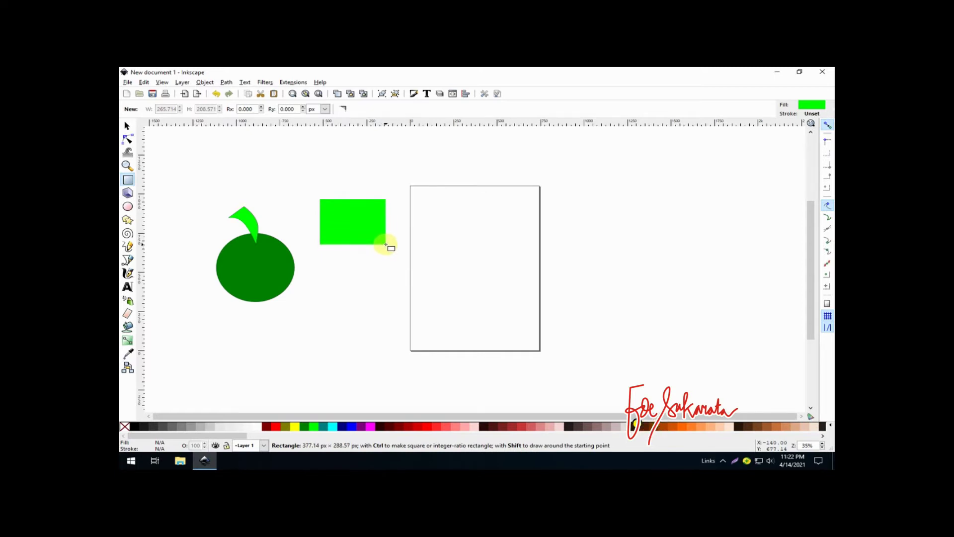
pyautogui.moveTo(388, 251); pyautogui.dragTo(386, 244)
pyautogui.click(277, 427)
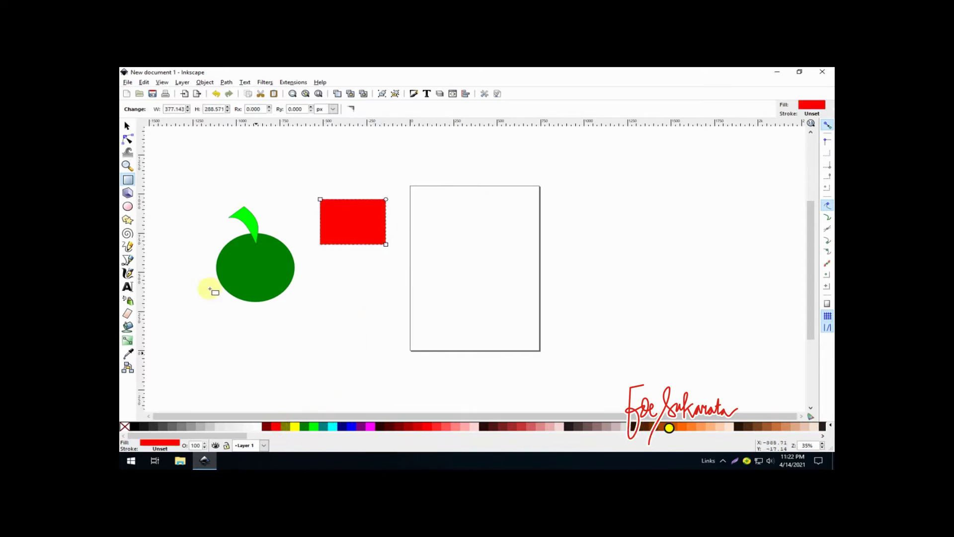
# - Draw a red circle over the rectangle's top corner, then copy and paste it
pyautogui.click(128, 207)
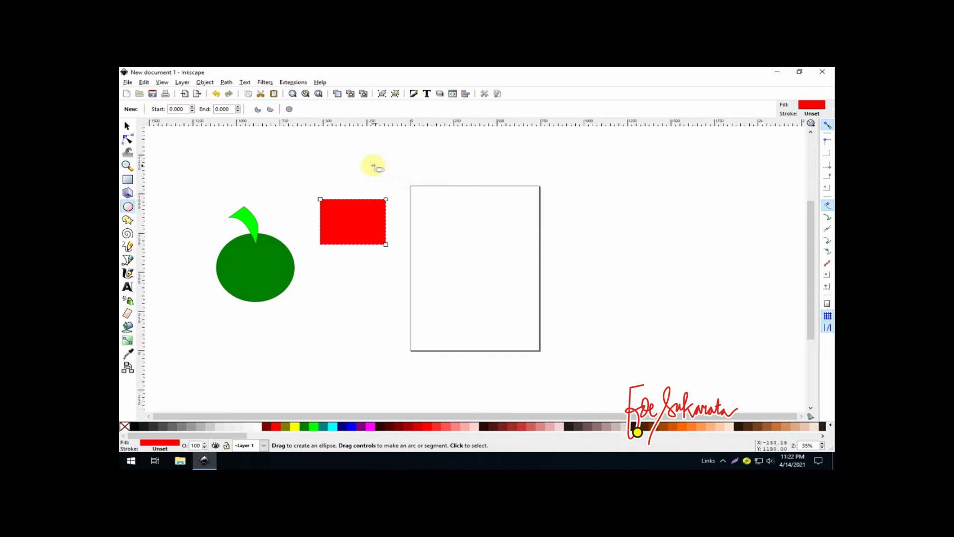
pyautogui.moveTo(365, 168)
pyautogui.mouseDown()
pyautogui.moveTo(422, 219)
pyautogui.moveTo(380, 196)
pyautogui.mouseUp()
pyautogui.click(127, 127)
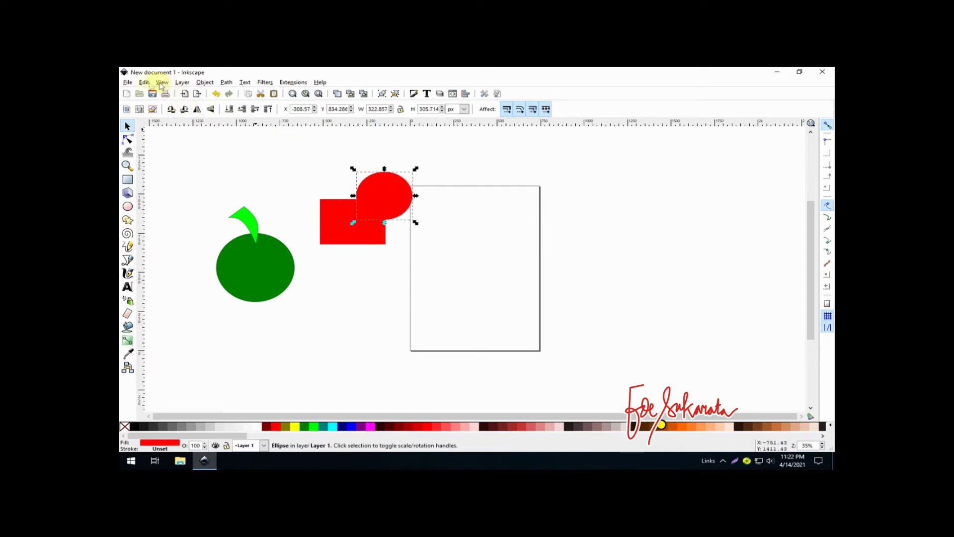
pyautogui.click(144, 82)
pyautogui.click(166, 140)
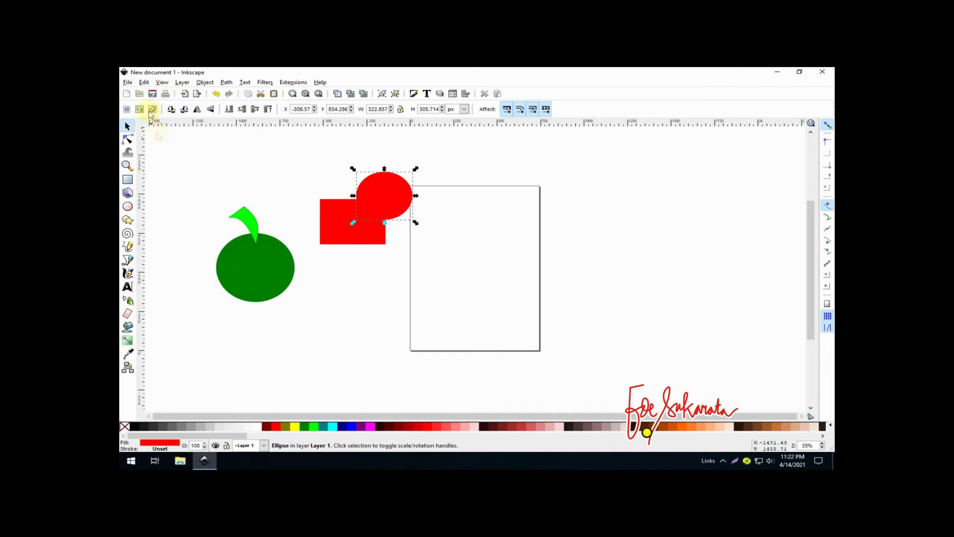
pyautogui.click(144, 83)
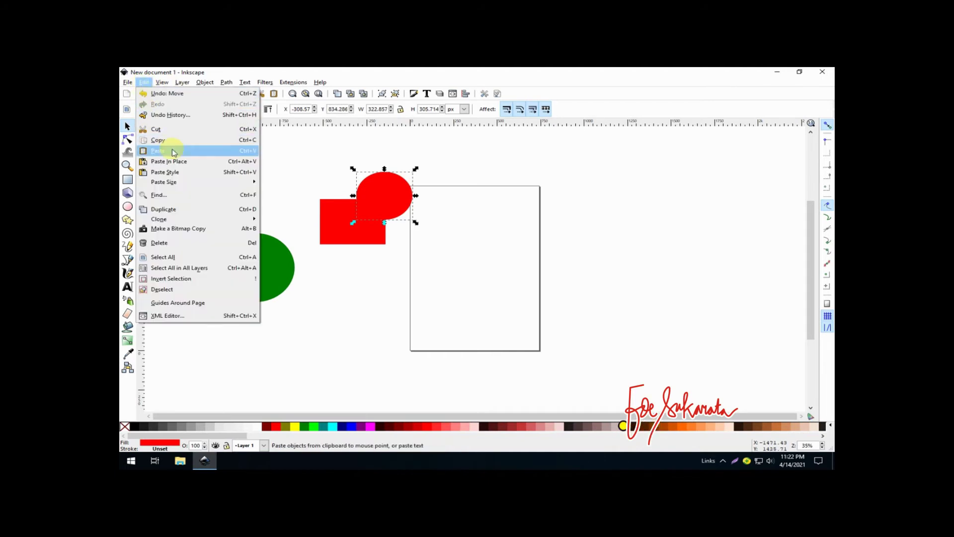
pyautogui.click(158, 150)
# - Shrink the pasted ellipse against the rectangle's corner and move the apple group up-left
pyautogui.moveTo(179, 150); pyautogui.dragTo(458, 256)
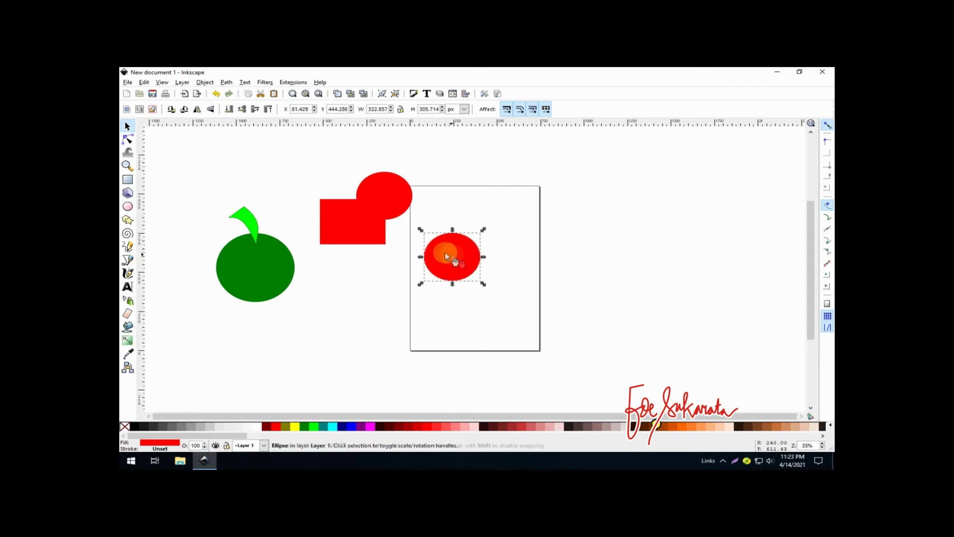
pyautogui.moveTo(420, 230)
pyautogui.mouseDown()
pyautogui.moveTo(440, 246)
pyautogui.moveTo(398, 214)
pyautogui.mouseUp()
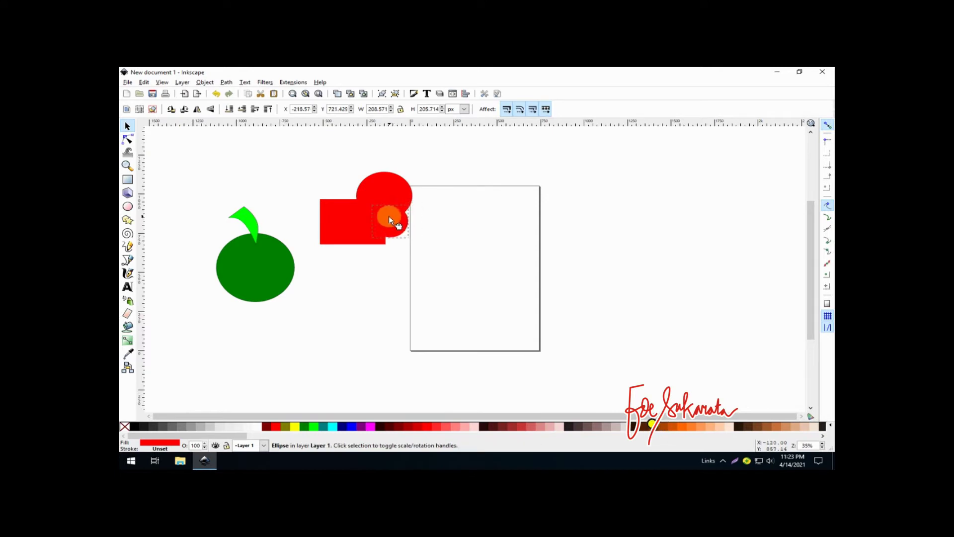
pyautogui.moveTo(398, 216); pyautogui.dragTo(385, 210)
pyautogui.click(411, 274)
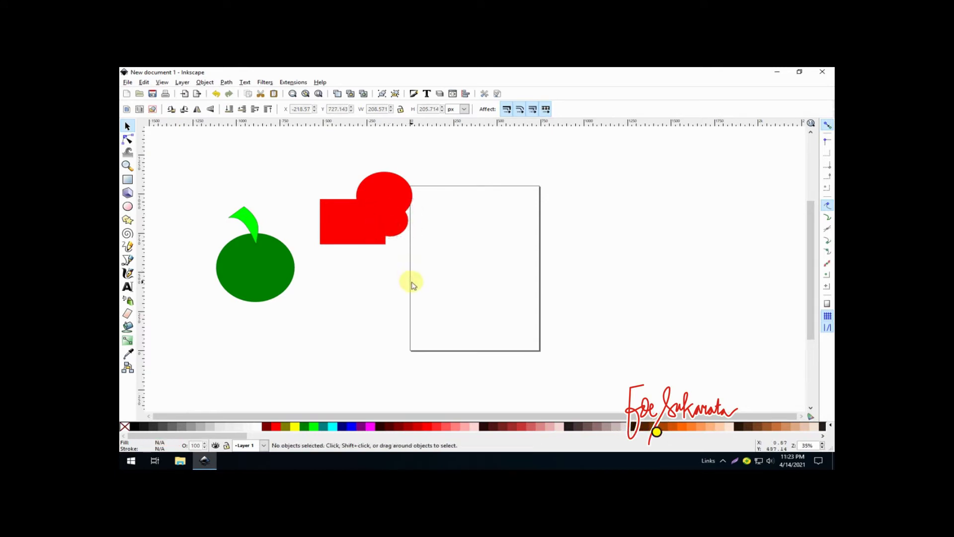
pyautogui.click(262, 257)
pyautogui.moveTo(261, 257); pyautogui.dragTo(221, 220)
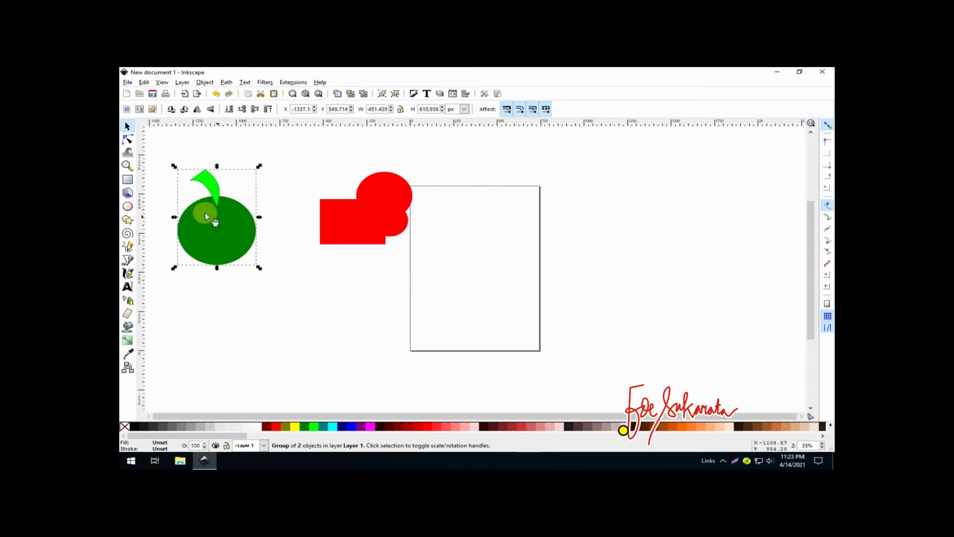
# - Draw a closed inverted-V leg outline below the rectangle with the Pencil tool
pyautogui.click(128, 247)
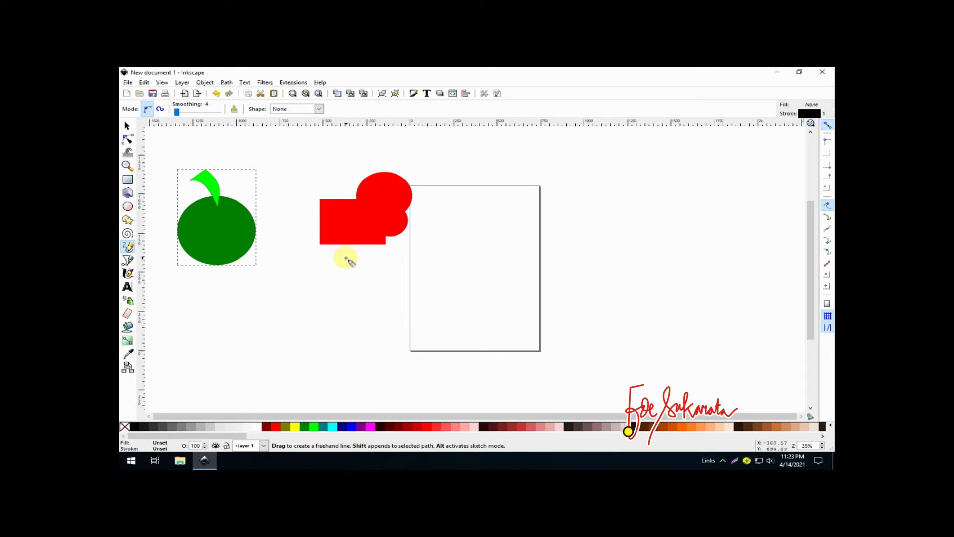
pyautogui.moveTo(344, 259); pyautogui.dragTo(329, 352)
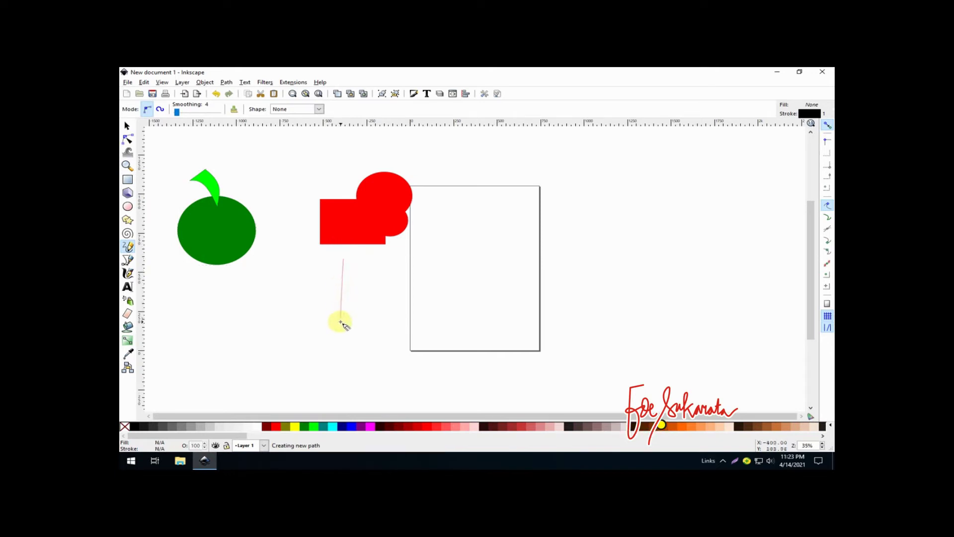
pyautogui.click(328, 351)
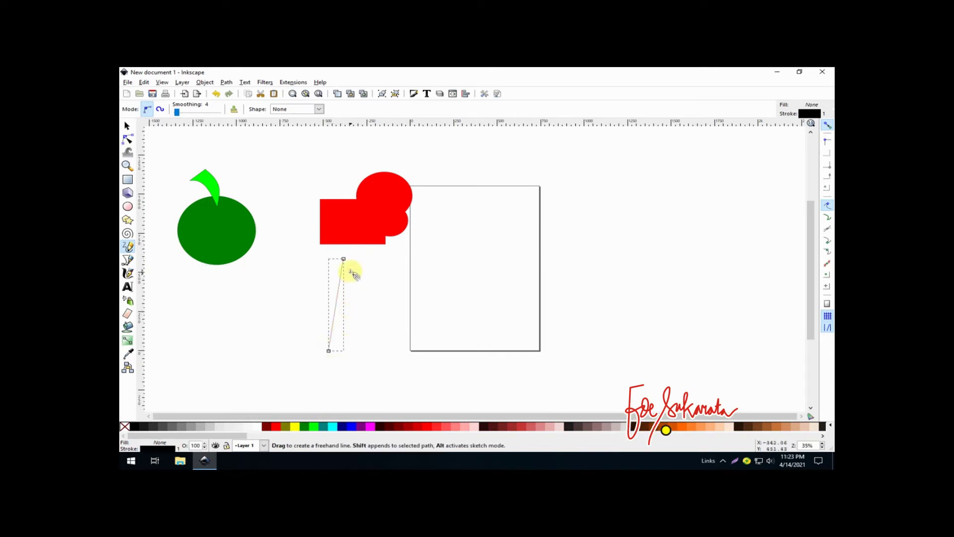
pyautogui.moveTo(329, 352); pyautogui.dragTo(350, 276)
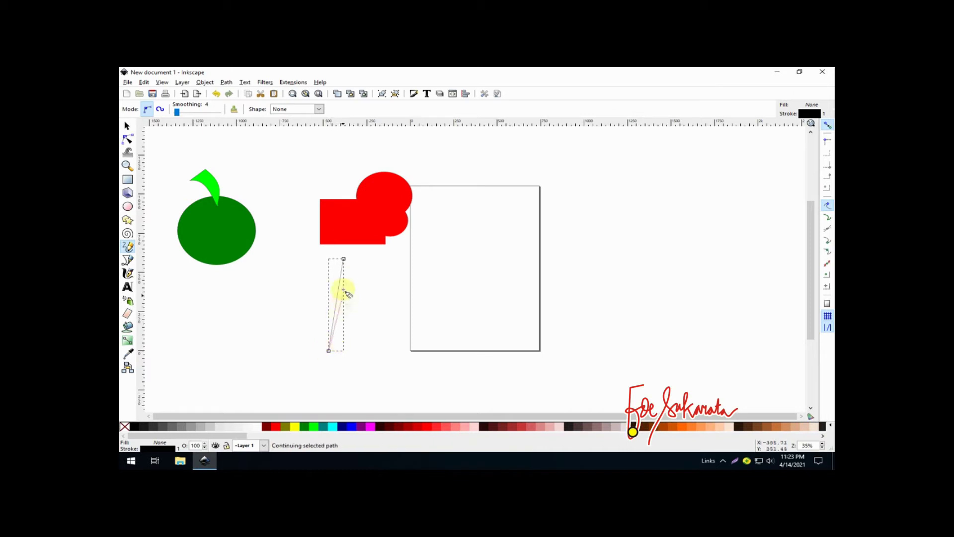
pyautogui.click(350, 276)
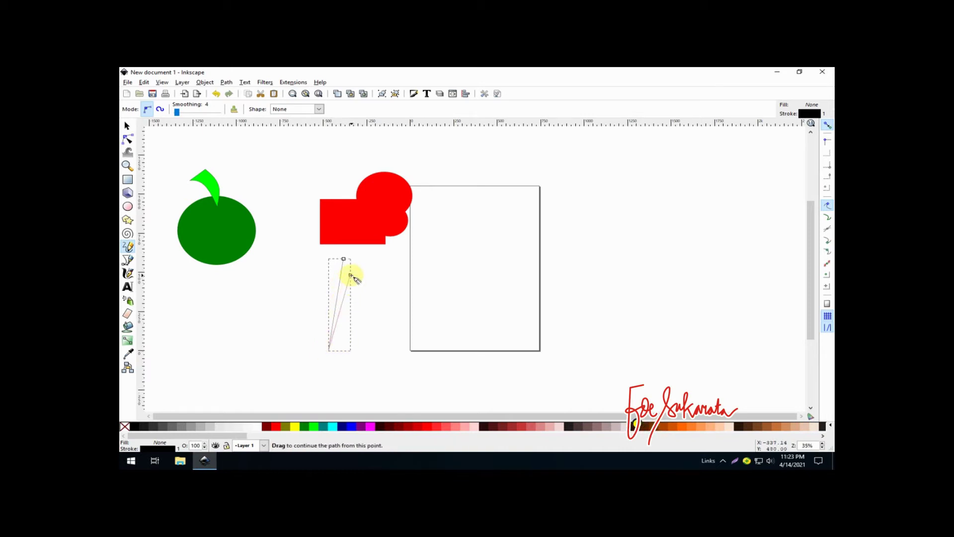
pyautogui.click(379, 351)
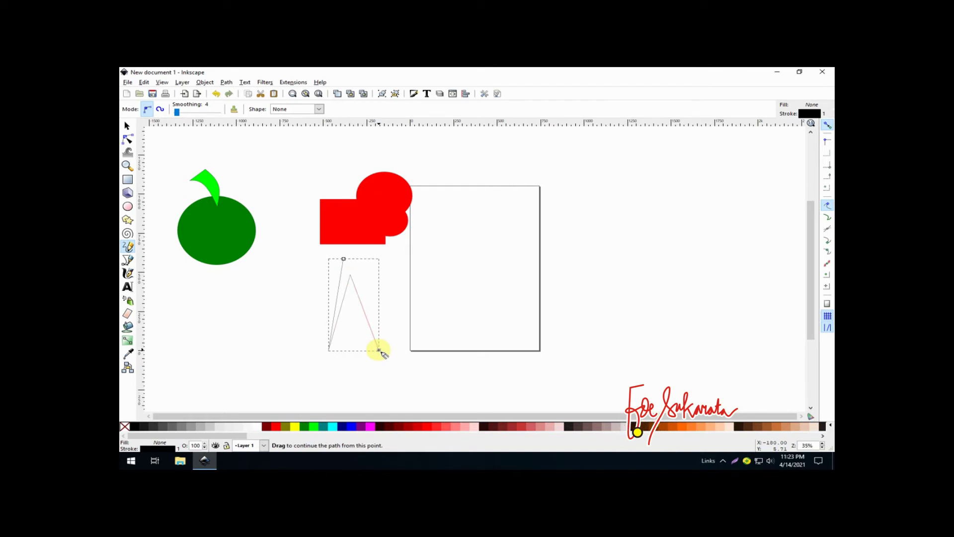
pyautogui.click(379, 351)
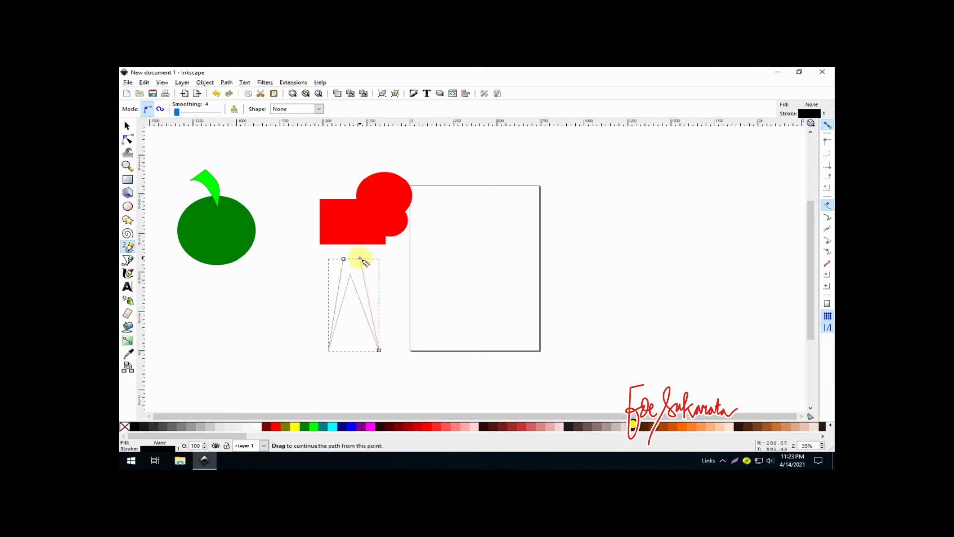
pyautogui.click(343, 259)
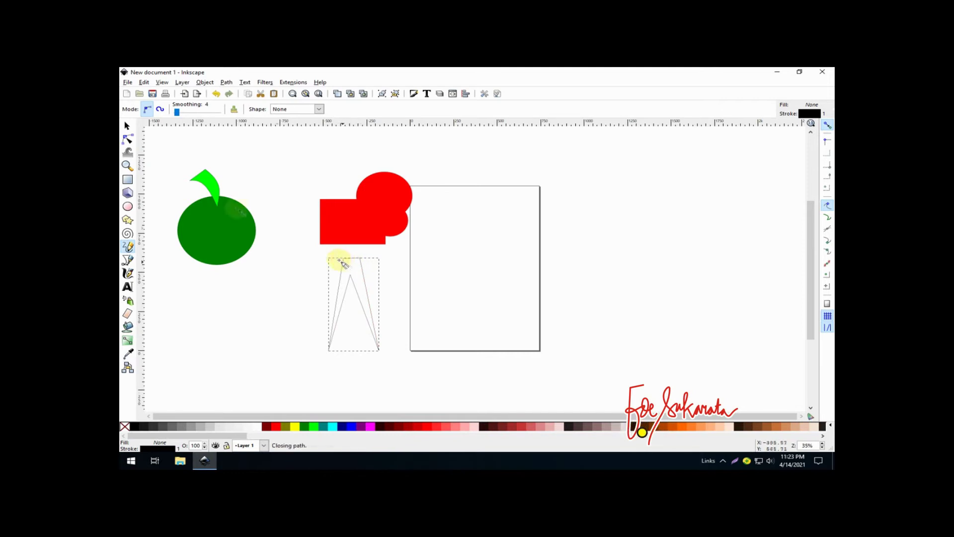
pyautogui.click(127, 125)
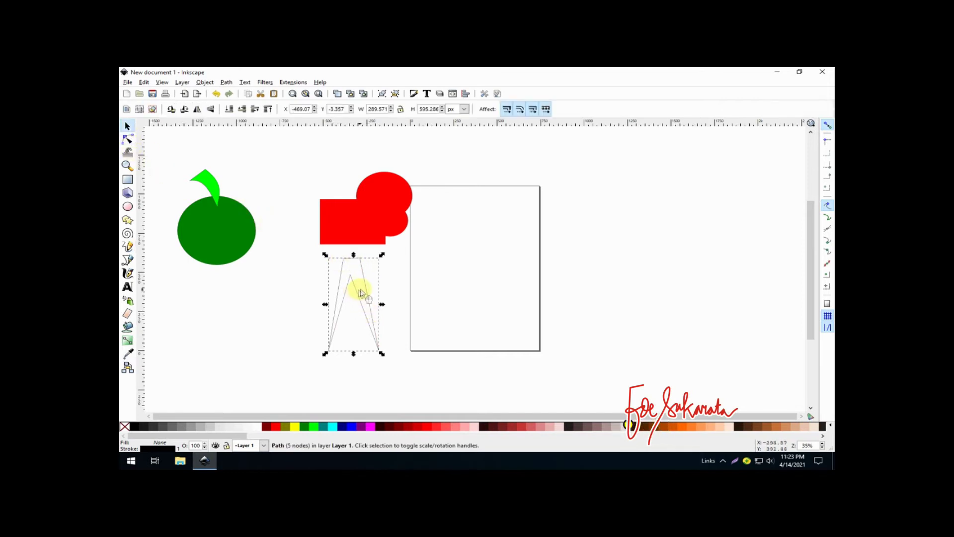
pyautogui.click(361, 293)
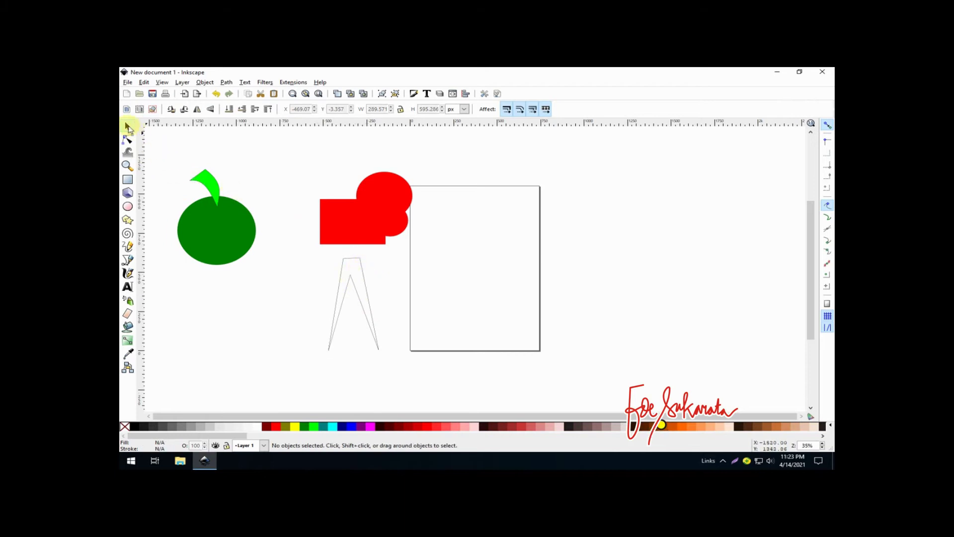
# - Move the leg outline up beneath the rectangle and fill it red
pyautogui.click(358, 287)
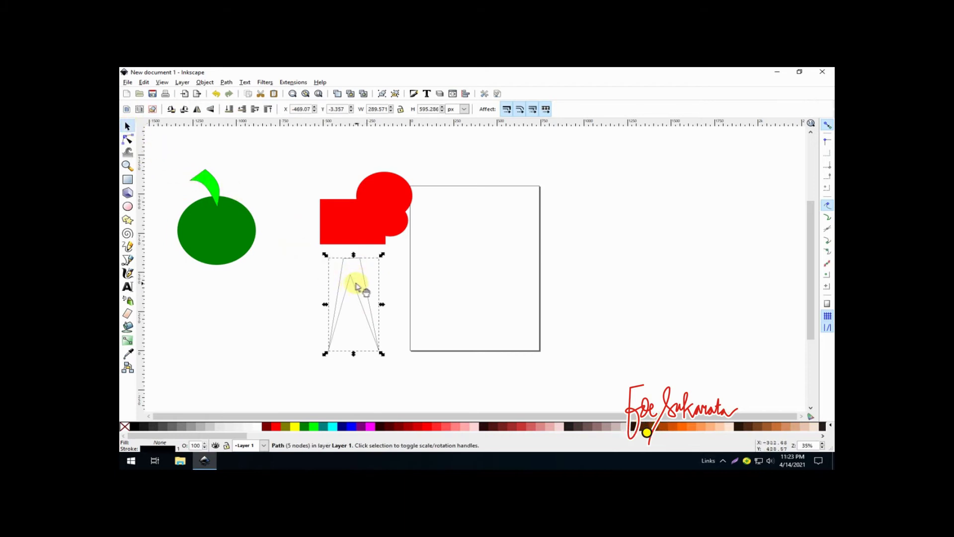
pyautogui.moveTo(354, 287); pyautogui.dragTo(357, 268)
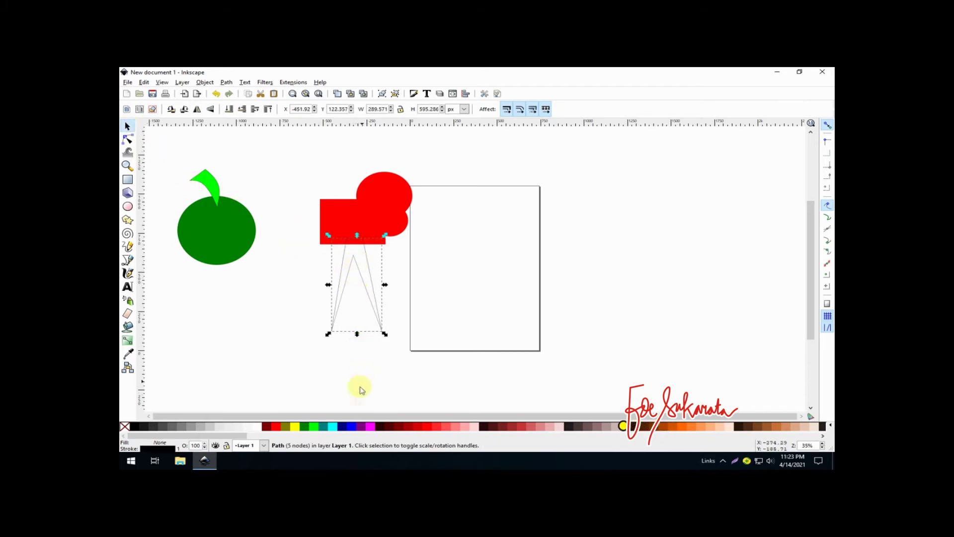
pyautogui.click(276, 426)
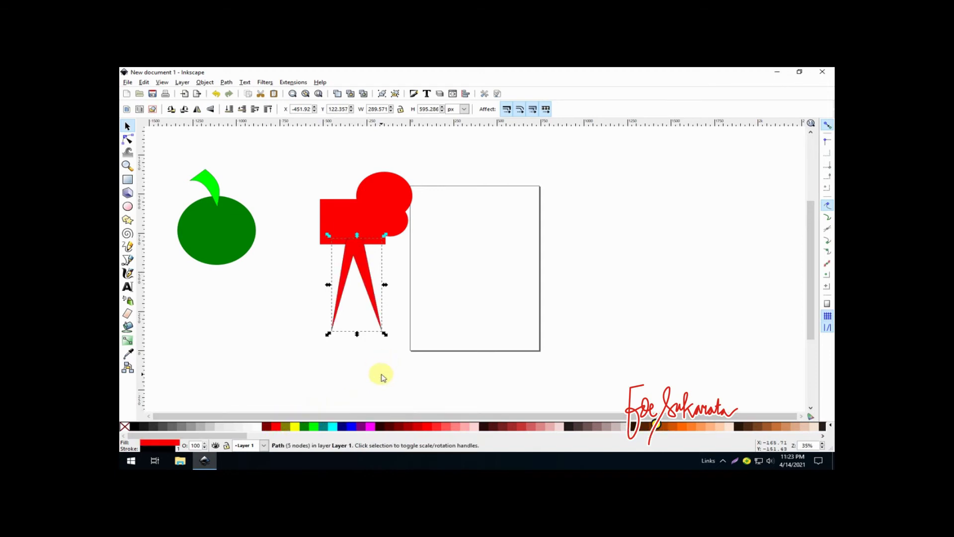
pyautogui.click(381, 377)
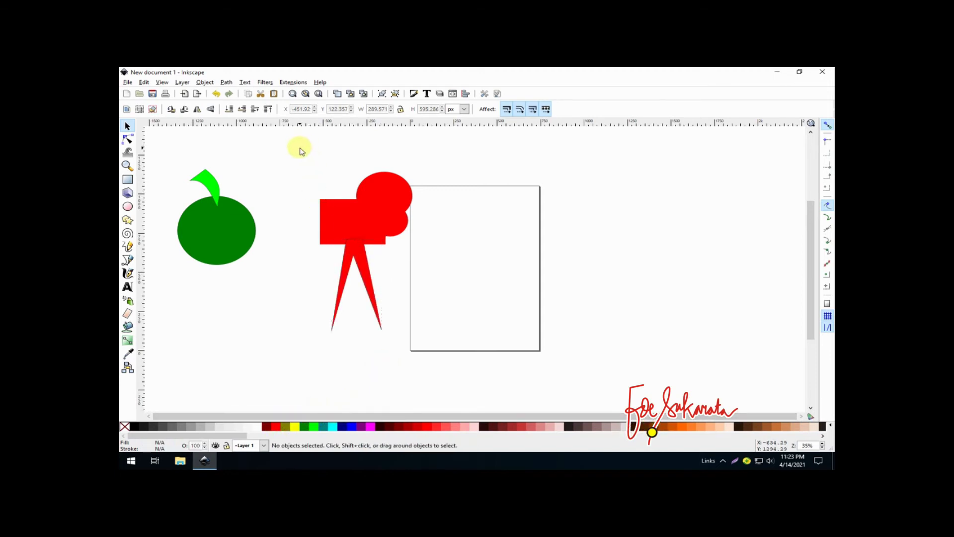
pyautogui.moveTo(298, 147); pyautogui.dragTo(449, 355)
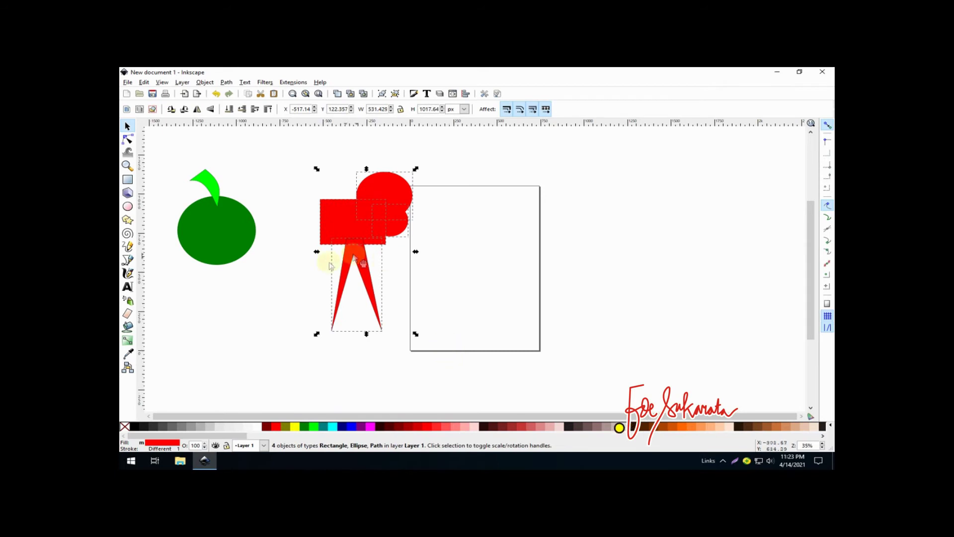
pyautogui.click(273, 268)
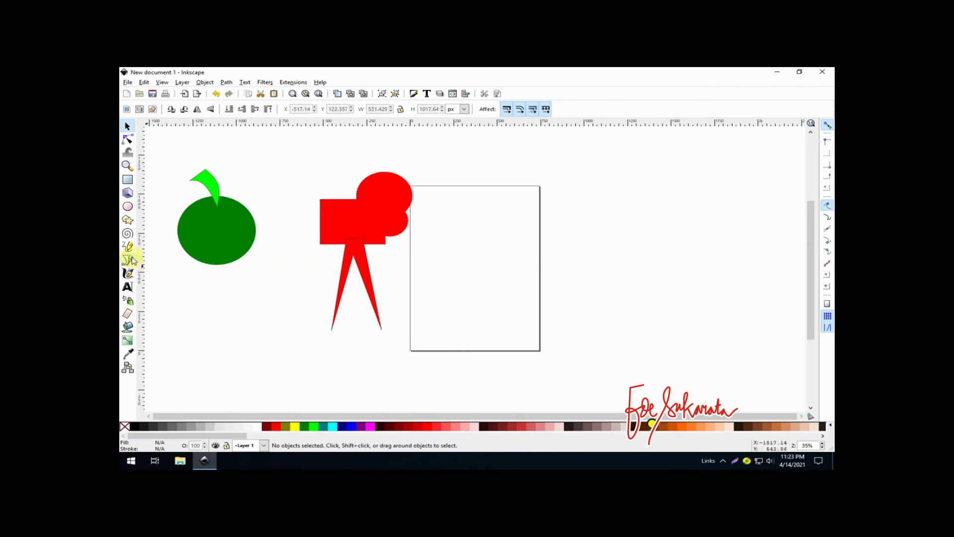
# - Draw a 3-corner polygon, flatten it, and place it against the rectangle's left side
pyautogui.click(128, 219)
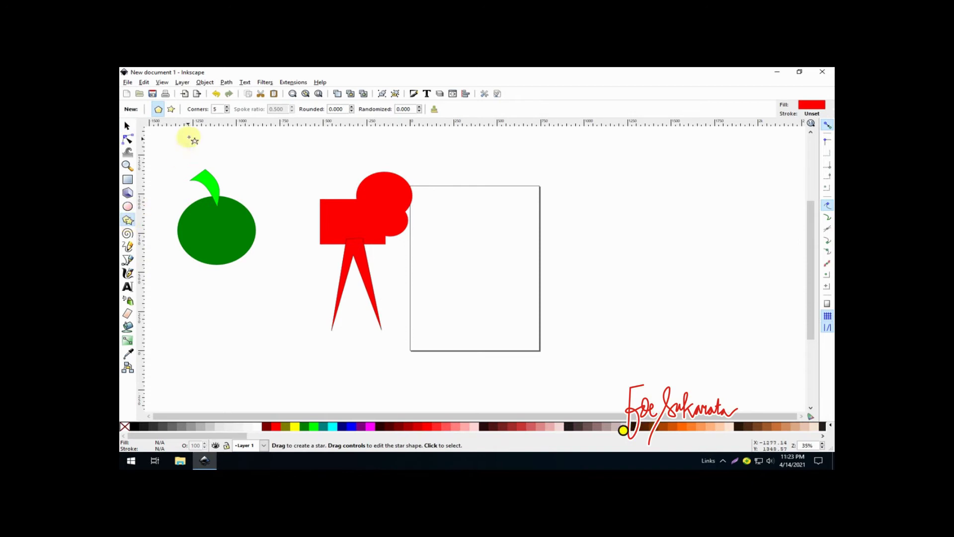
pyautogui.doubleClick(216, 109)
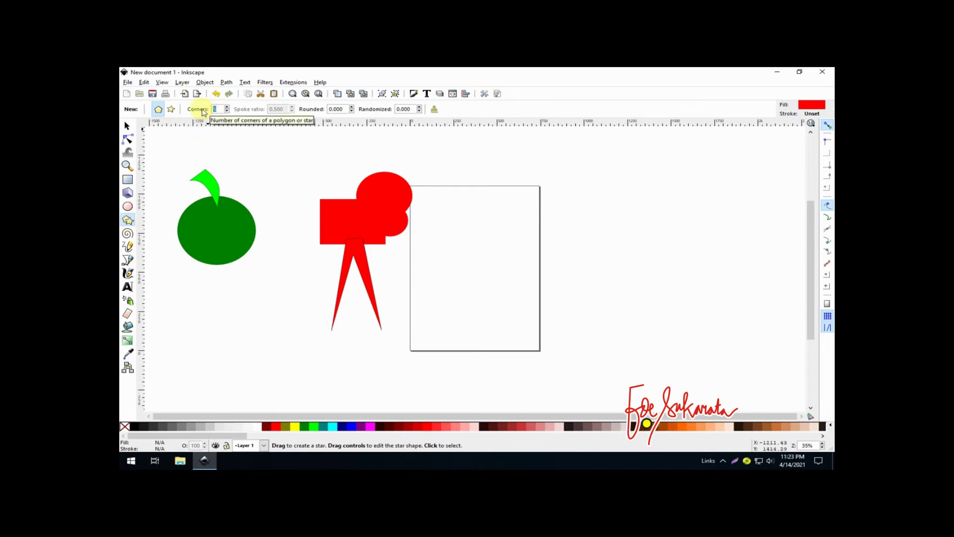
pyautogui.write('3')
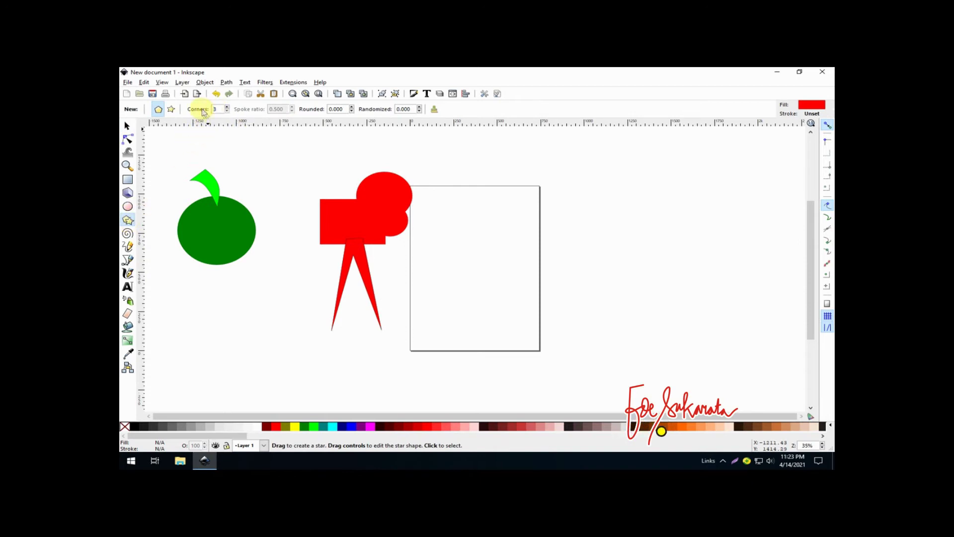
pyautogui.moveTo(263, 165)
pyautogui.mouseDown()
pyautogui.moveTo(297, 177)
pyautogui.moveTo(295, 163)
pyautogui.mouseUp()
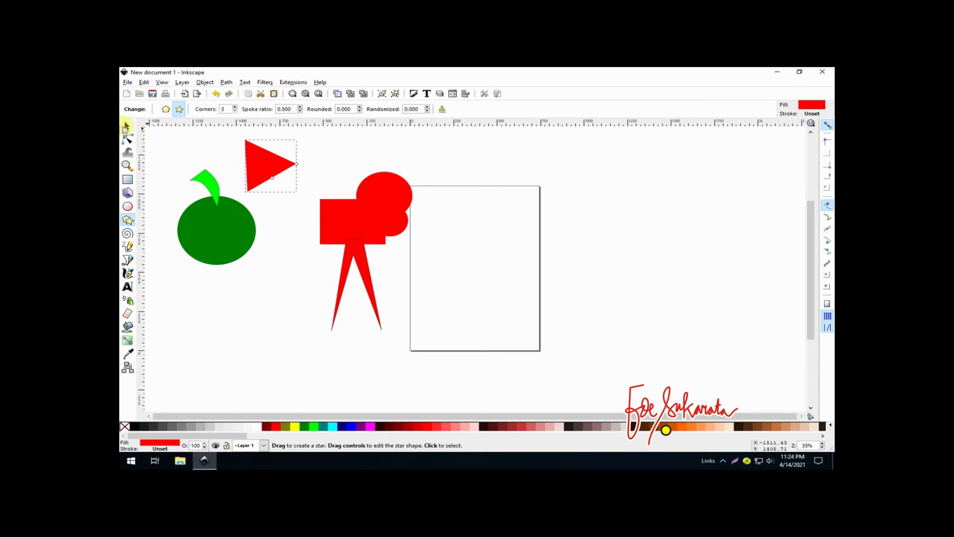
pyautogui.click(127, 126)
pyautogui.moveTo(271, 139); pyautogui.dragTo(312, 222)
pyautogui.click(266, 171)
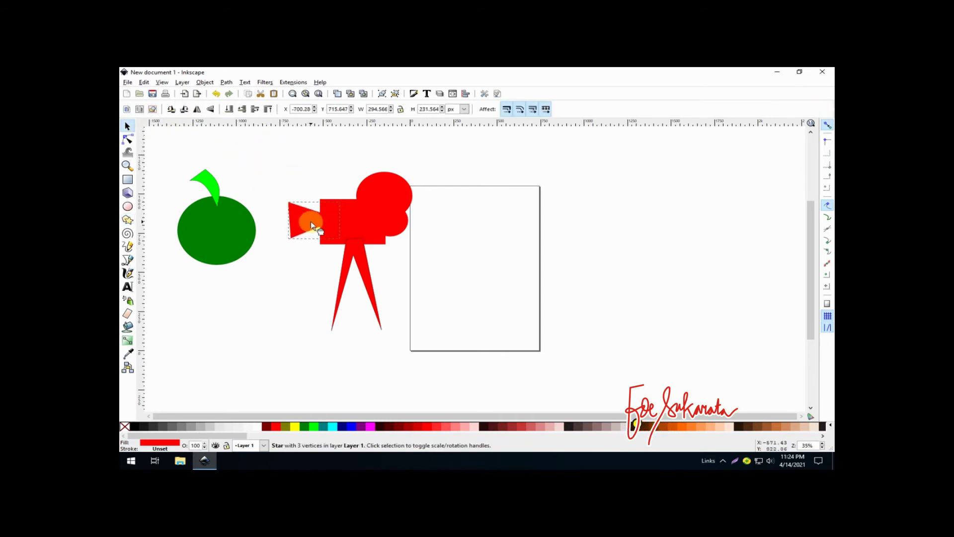
pyautogui.click(312, 178)
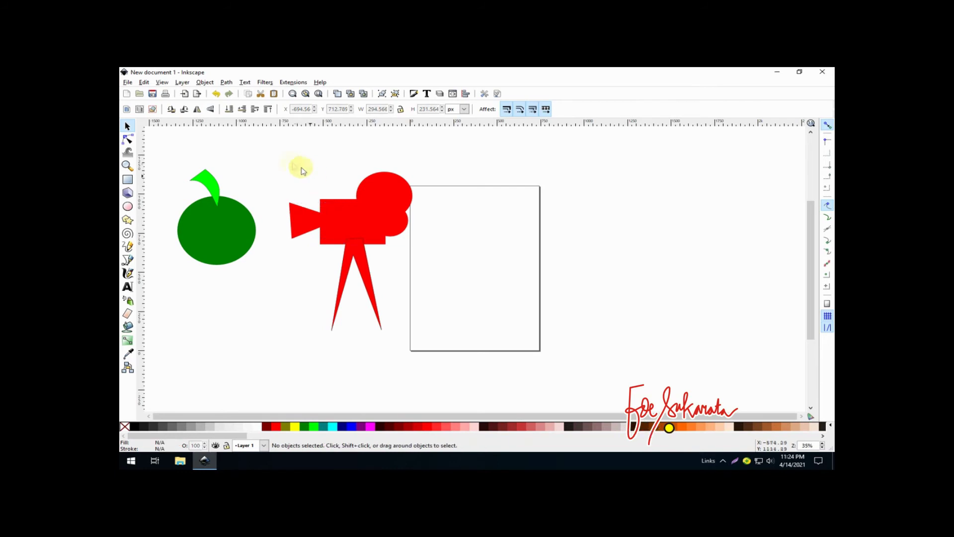
# - Select all five red camera pieces and combine them with Path > Union
pyautogui.moveTo(267, 149); pyautogui.dragTo(377, 245)
pyautogui.moveTo(444, 364); pyautogui.dragTo(443, 364)
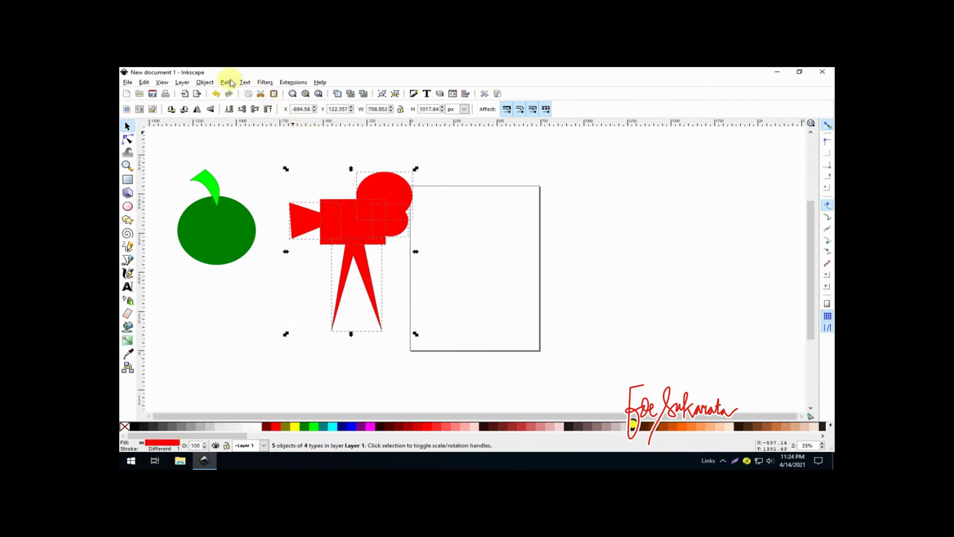
pyautogui.click(204, 82)
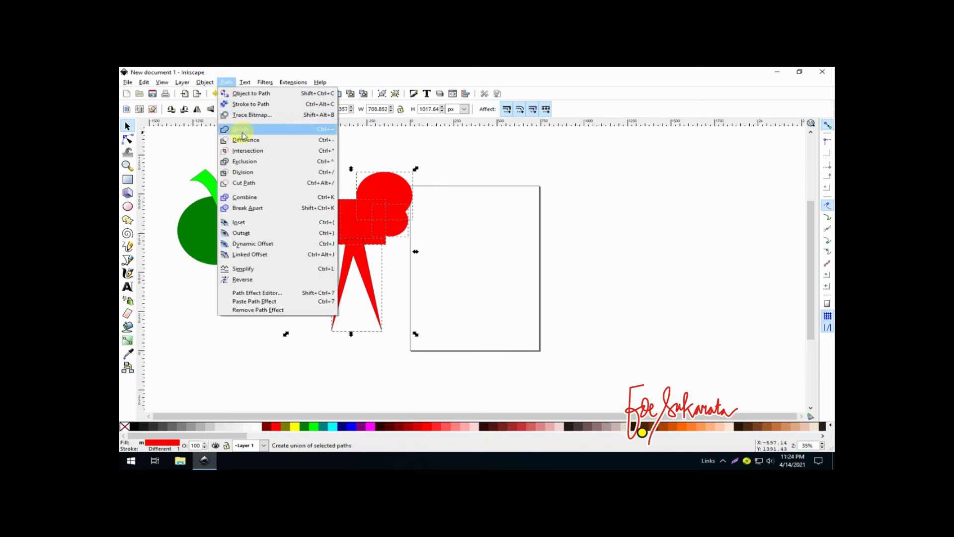
pyautogui.click(240, 130)
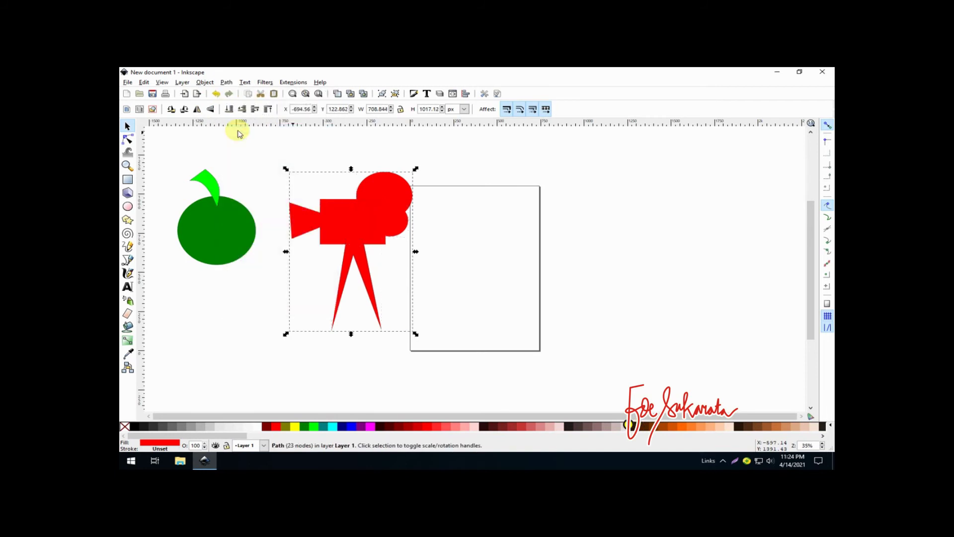
pyautogui.click(383, 225)
# - Drag the merged red camera shape onto the page, leaving the green apple off the page
pyautogui.moveTo(345, 220)
pyautogui.mouseDown()
pyautogui.moveTo(507, 236)
pyautogui.moveTo(476, 233)
pyautogui.mouseUp()
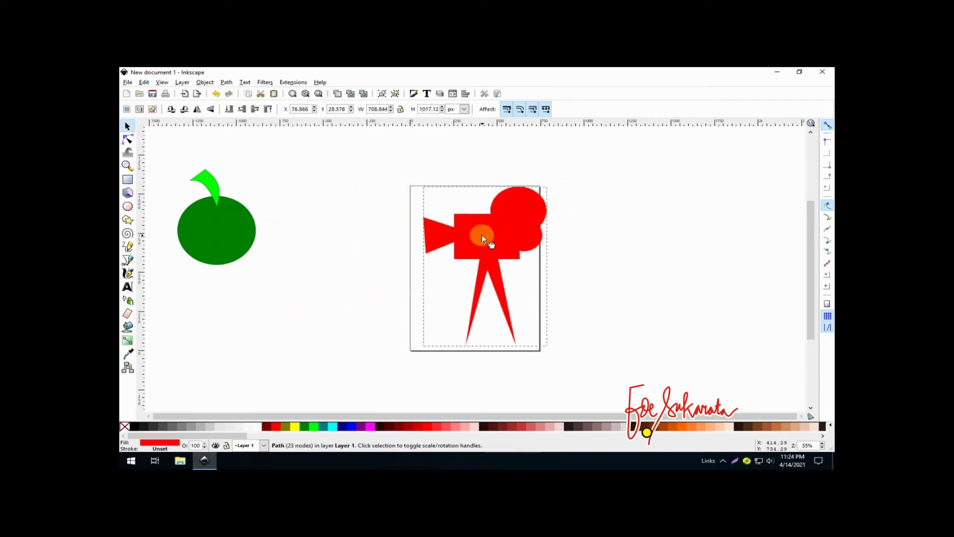